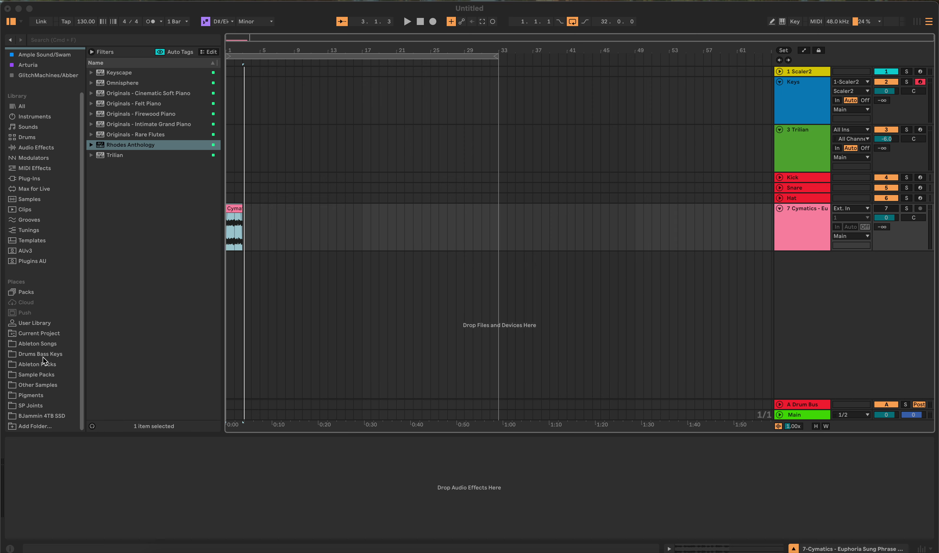
- Preview the D# Min Euphoria Vocal sung phrase from Drums Bass Keys and select track 7's vocal clip
left_click(44, 357)
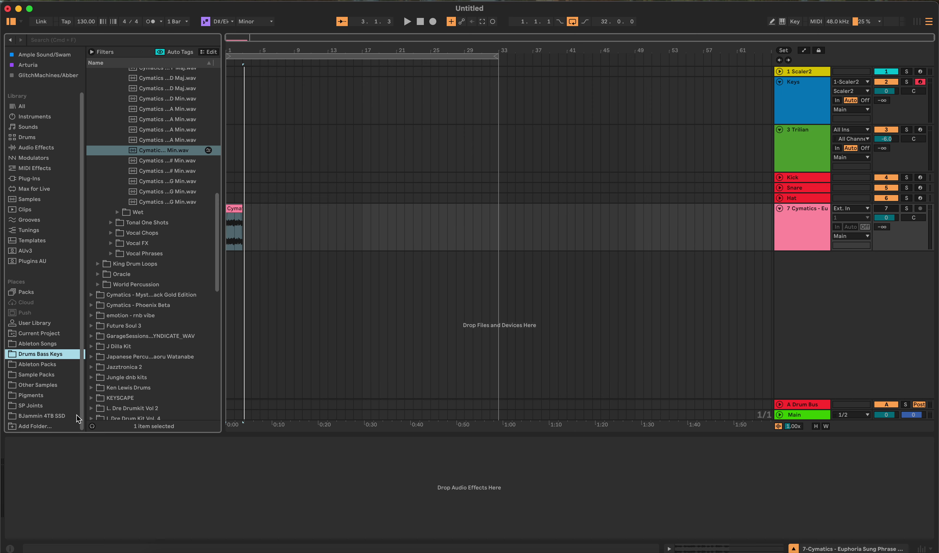
left_click(94, 427)
scroll(152, 152, "up", 10)
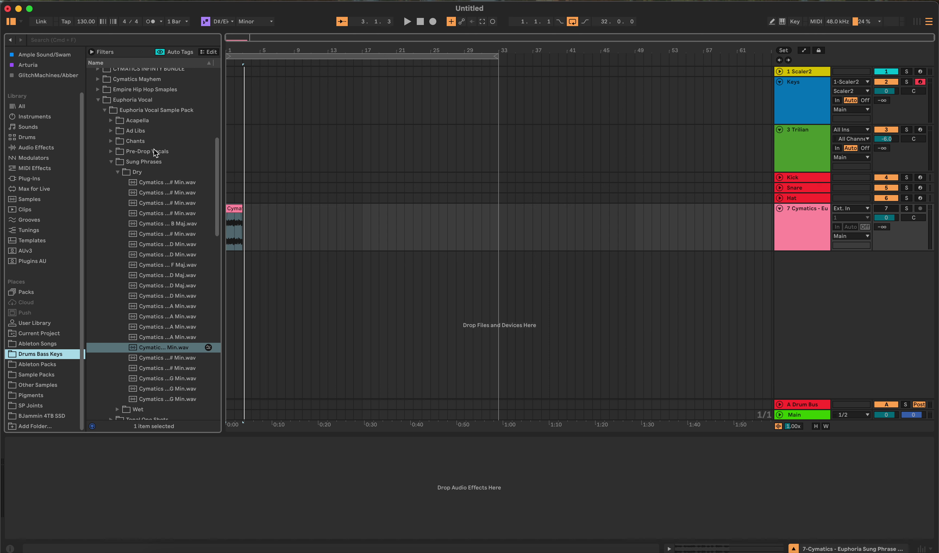
scroll(139, 178, "down", 6)
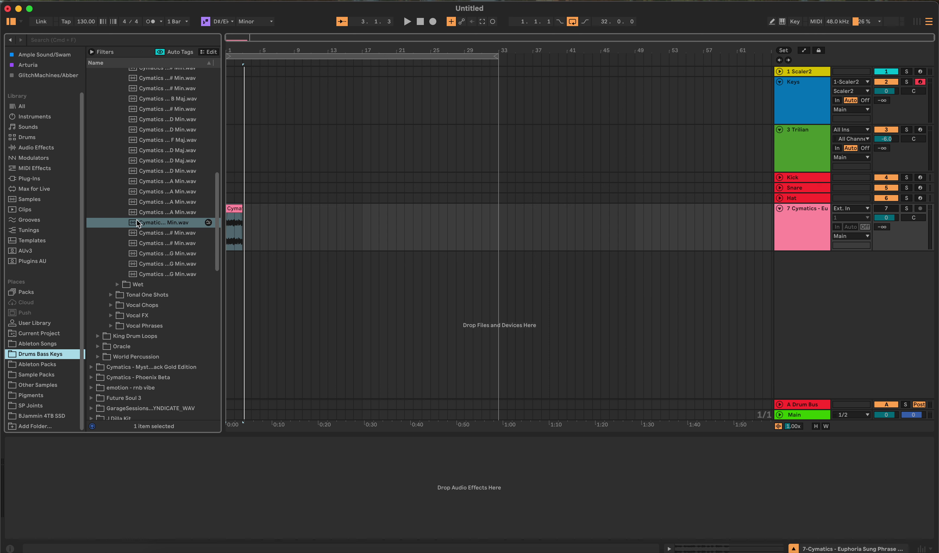
left_click(157, 223)
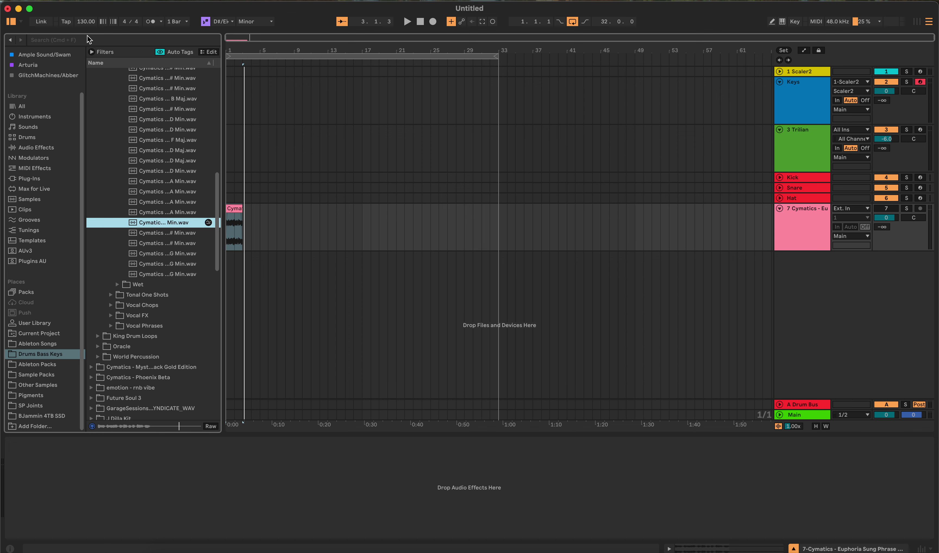
left_click(236, 211)
left_click(261, 273)
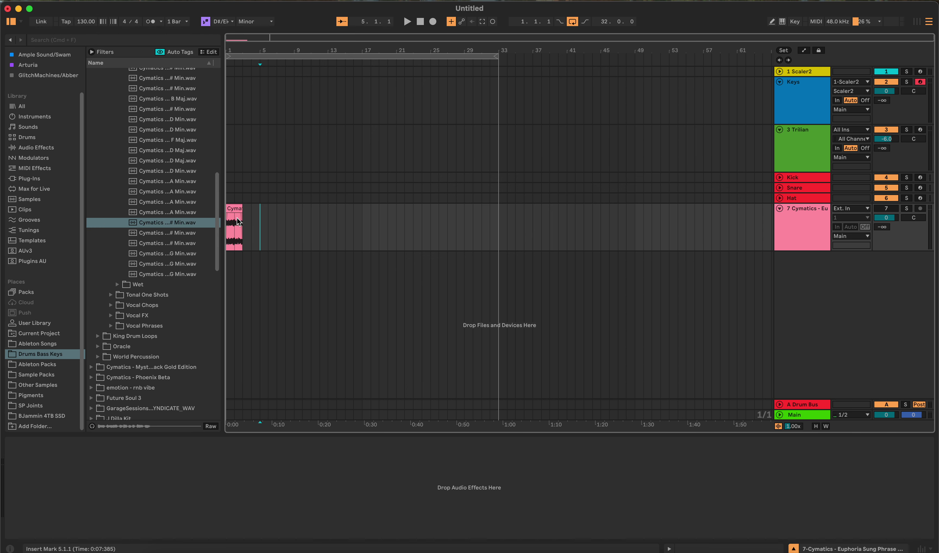
left_click(236, 221)
double_click(238, 211)
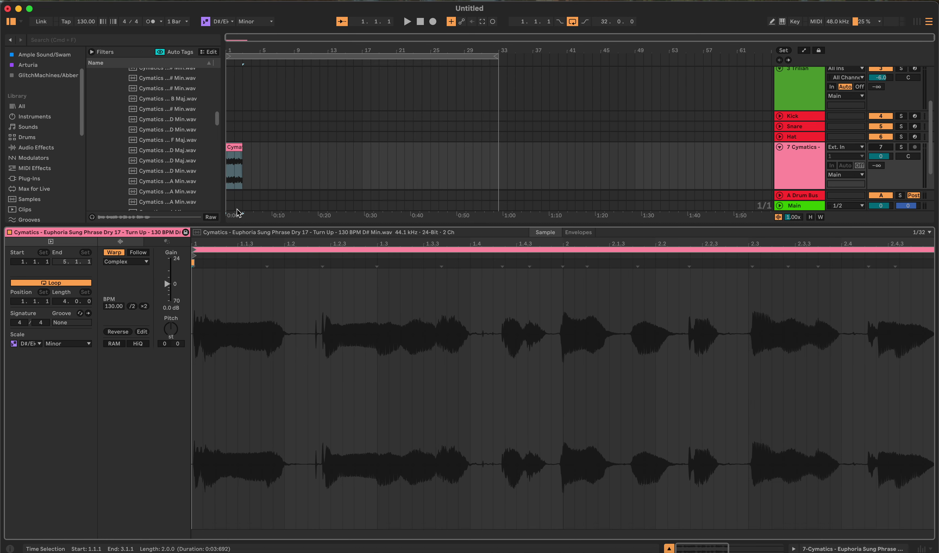
left_click(238, 212)
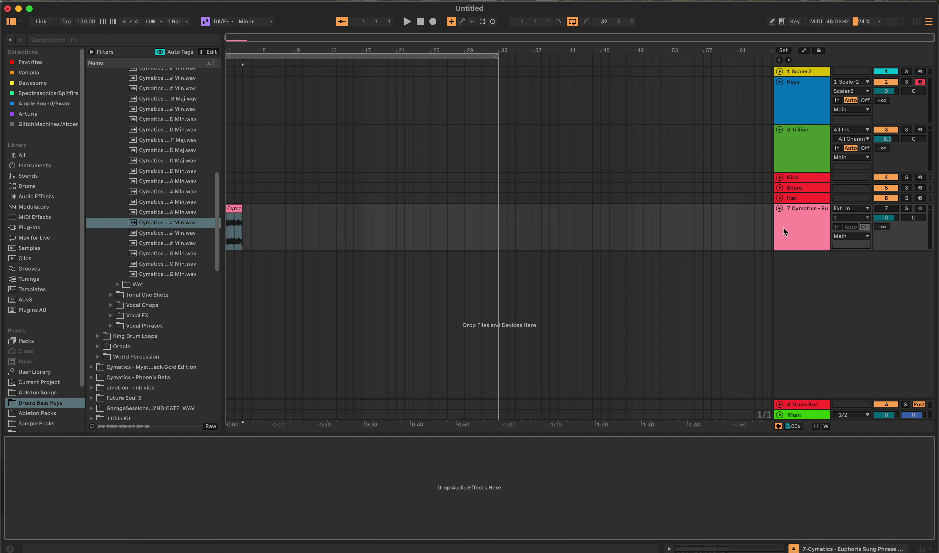
- Convert the vocal clip's melody to a new MIDI track 8, unfold it and play it back briefly
right_click(236, 209)
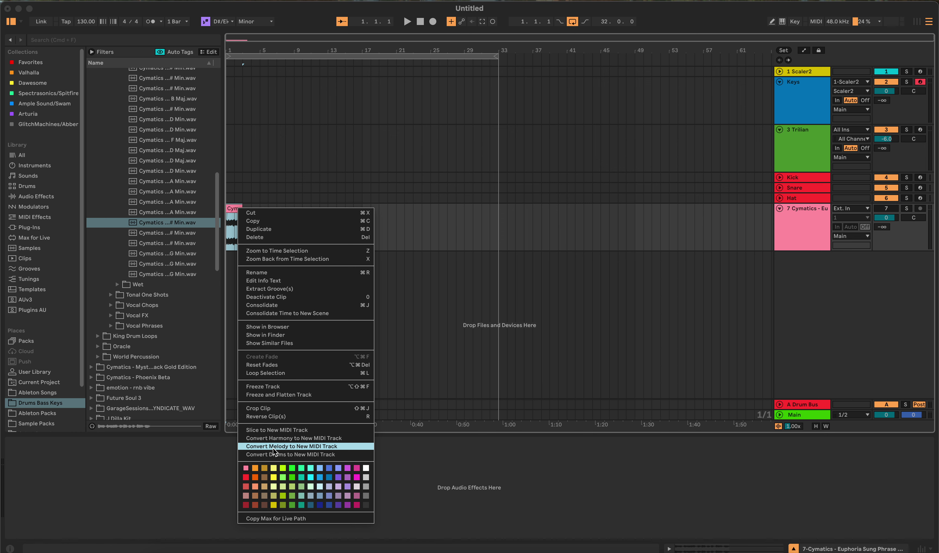
left_click(312, 446)
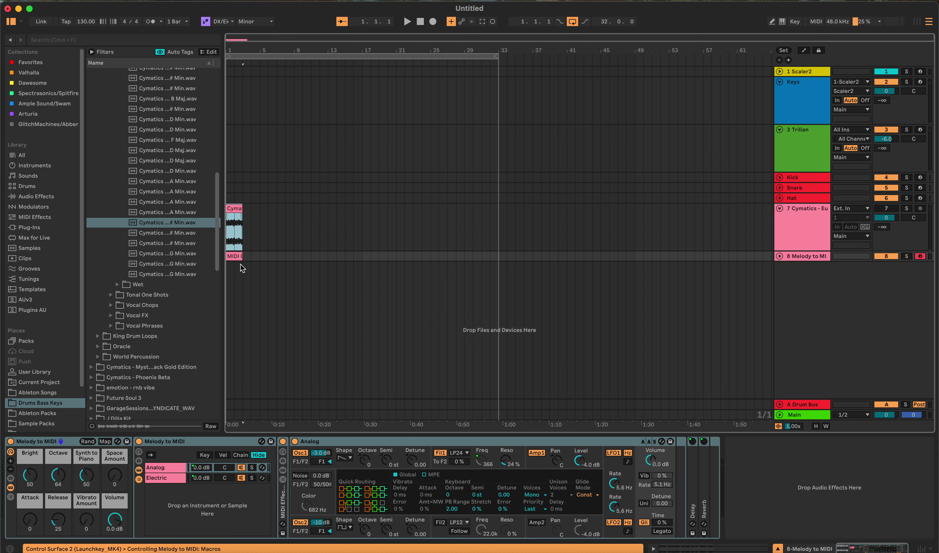
left_click(780, 256)
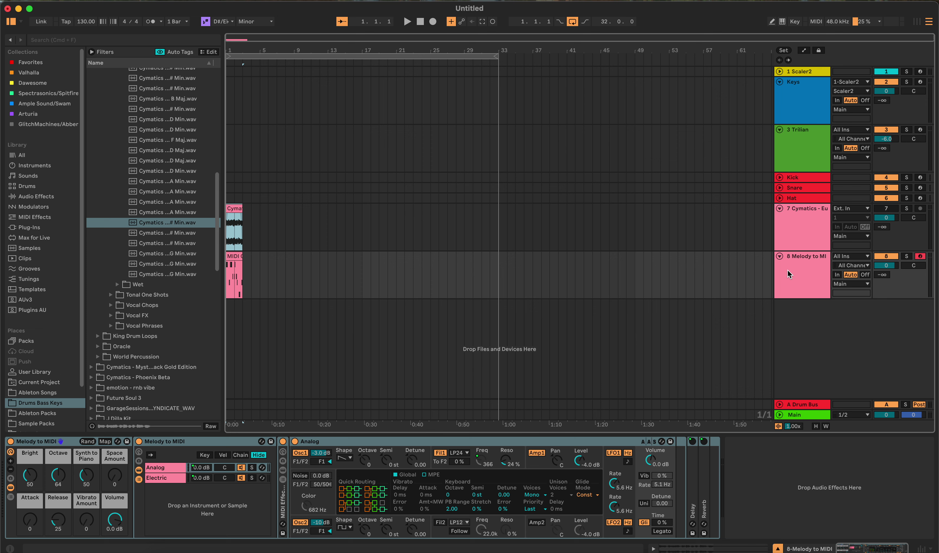
key("space")
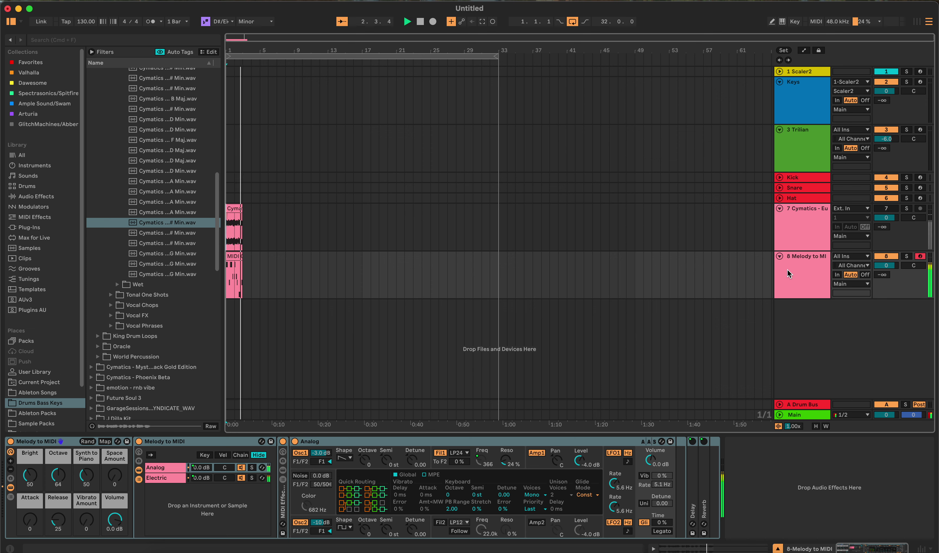
key("space")
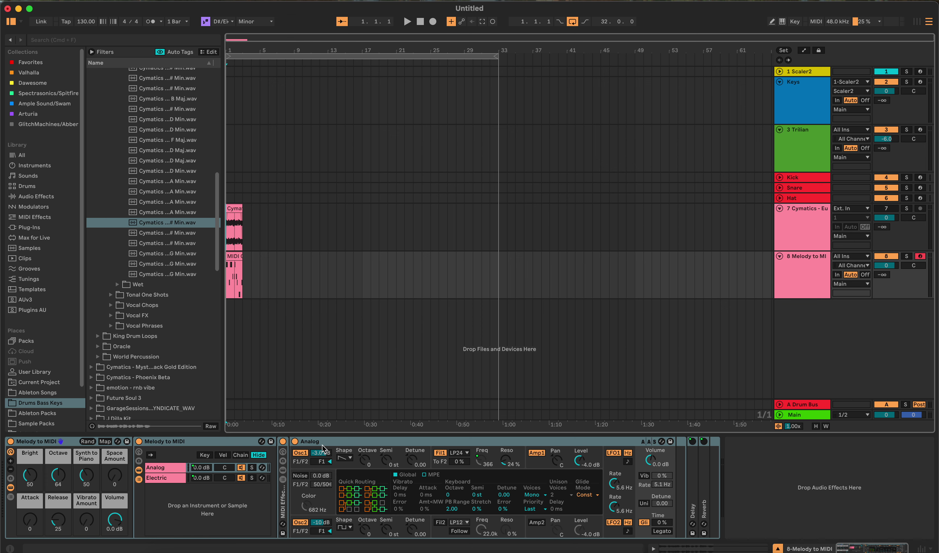
- Open the Keys track's Rhodes Anthology interface and arm the Keys track for recording
left_click(438, 100)
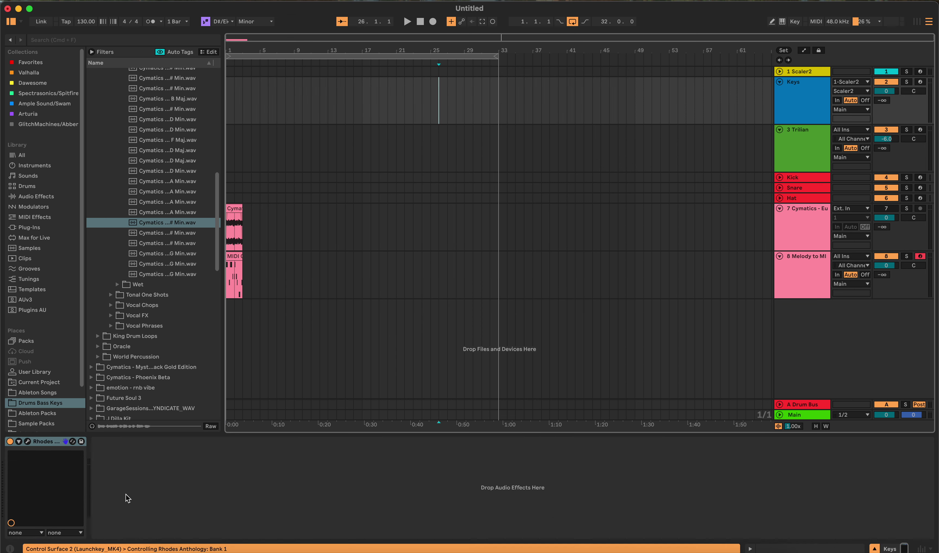
left_click(27, 442)
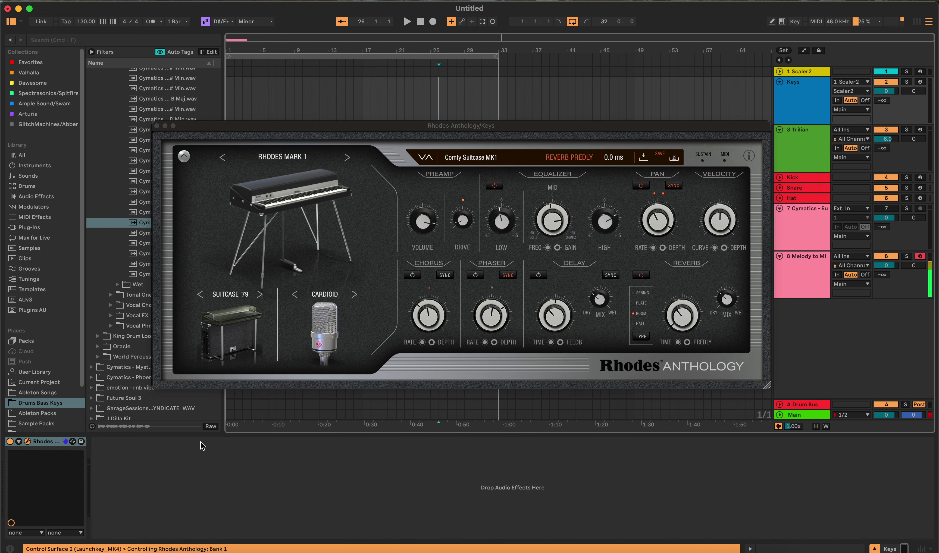
left_click(920, 82)
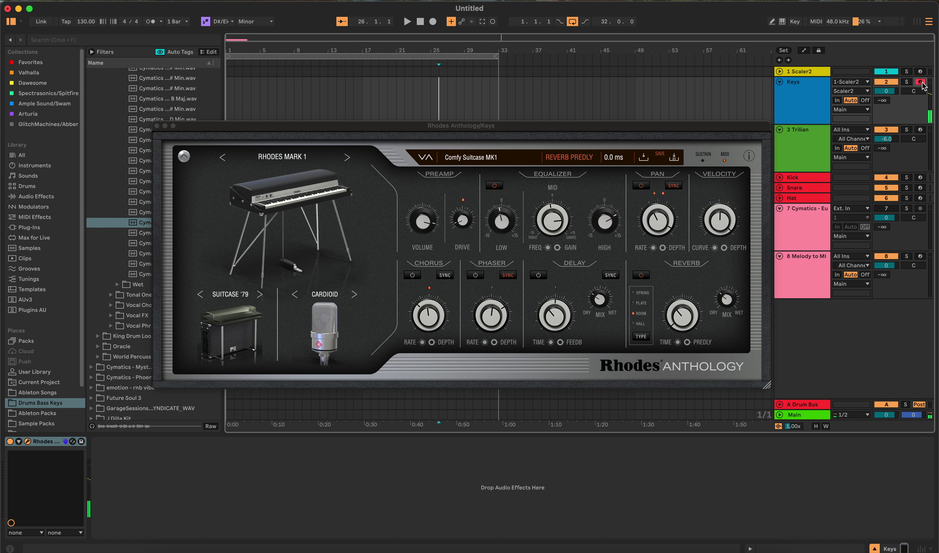
- Load the MK1 Warm Direct Roomy preset in Rhodes Anthology and close the plugin window
left_click(498, 157)
mouse_move(500, 170)
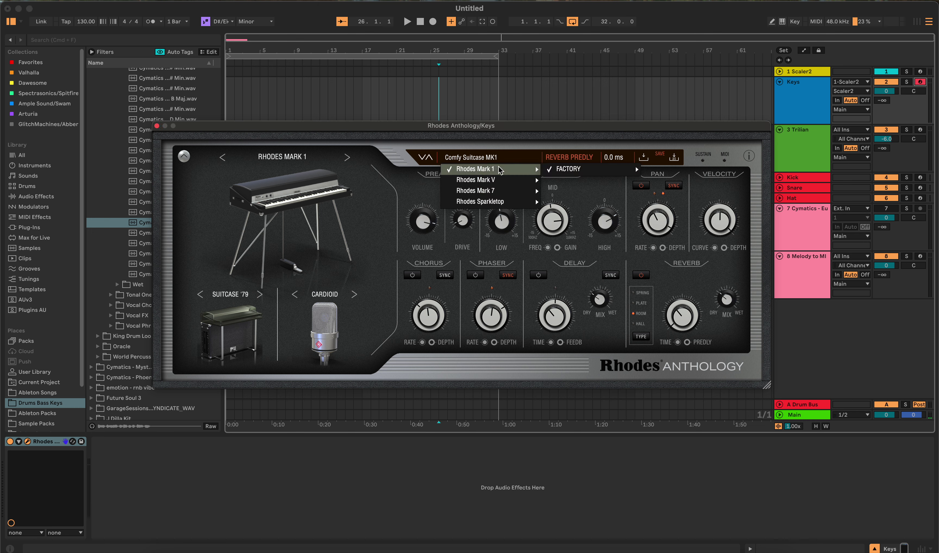
mouse_move(617, 174)
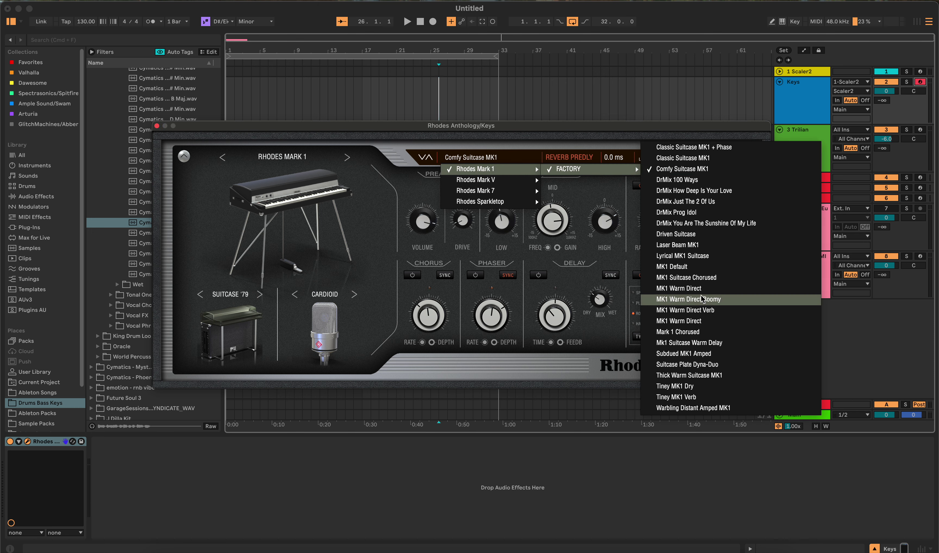
left_click(722, 299)
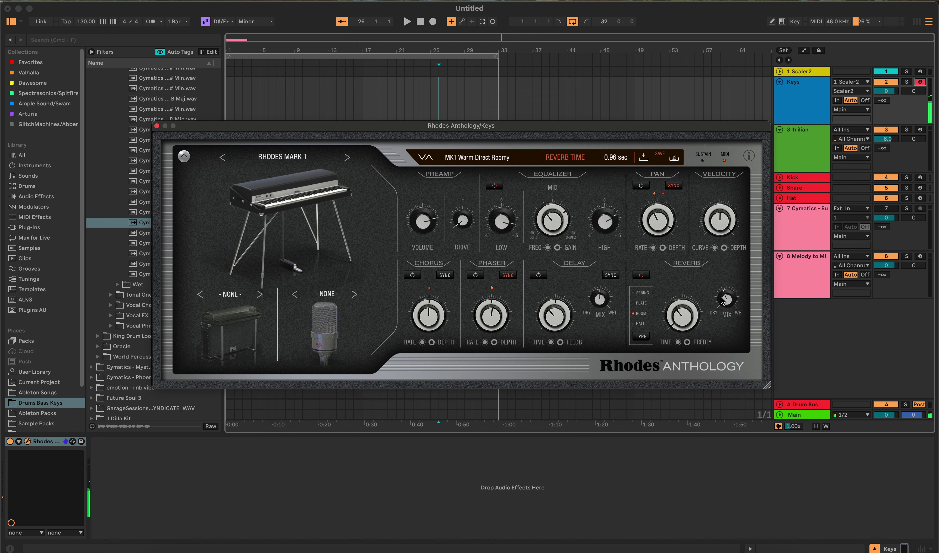
left_click(157, 126)
- Drag the MIDI melody clip onto Keys, delete the Melody to MIDI track, then play and stop
left_click_drag(237, 258, 244, 91)
left_click(800, 269)
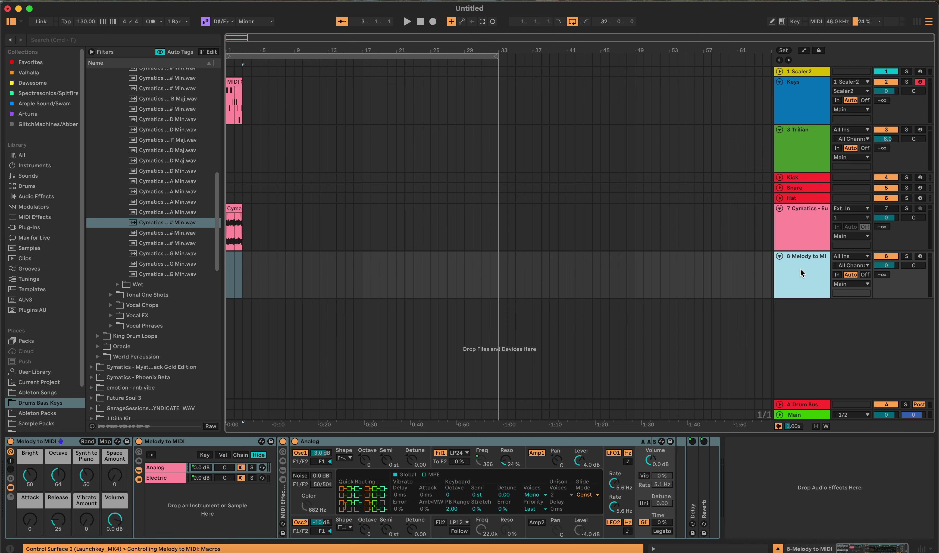
key("Delete")
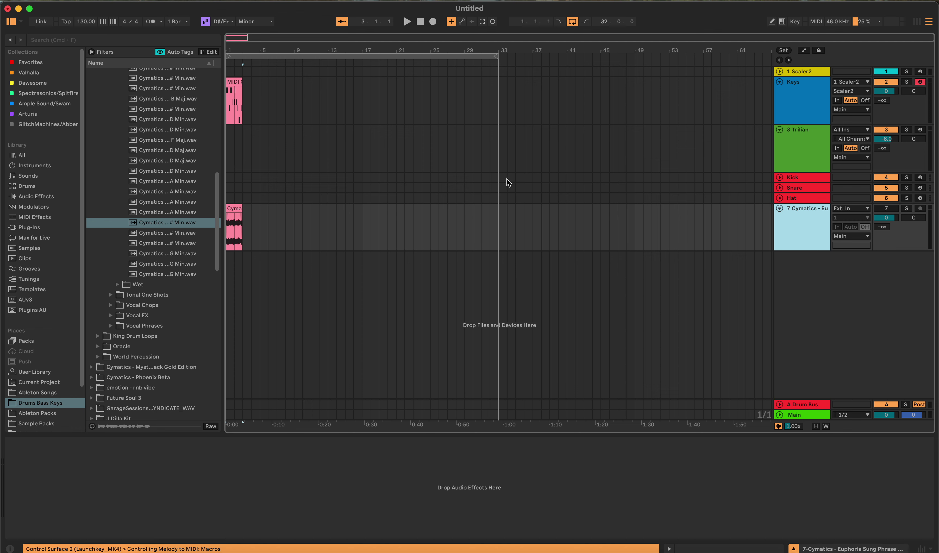
left_click(411, 22)
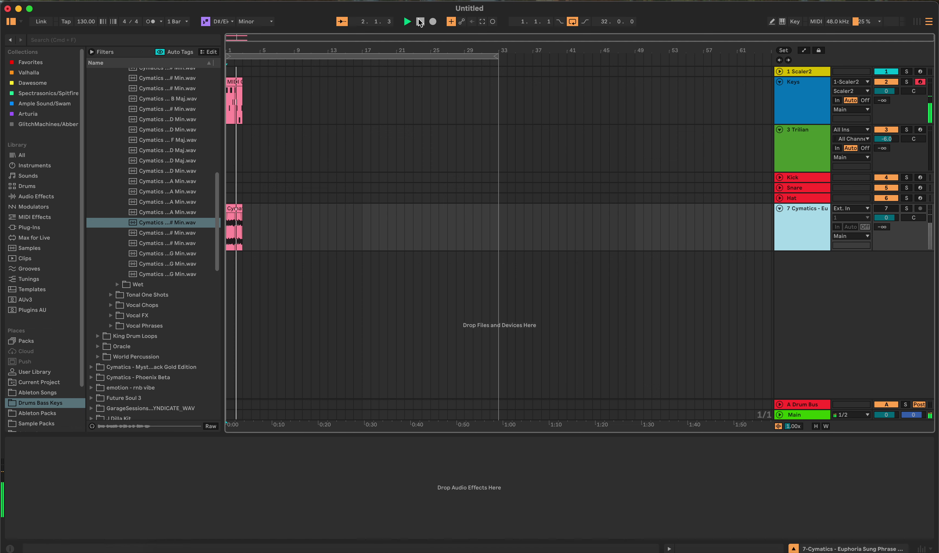
left_click(420, 22)
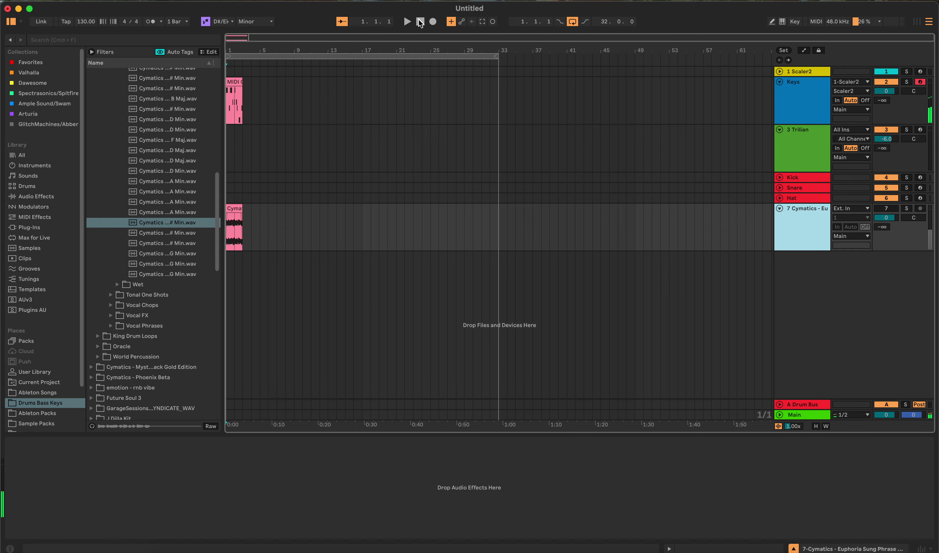
- Open the clip's piano roll, try root key D, then restore D#/E♭ Minor
double_click(228, 82)
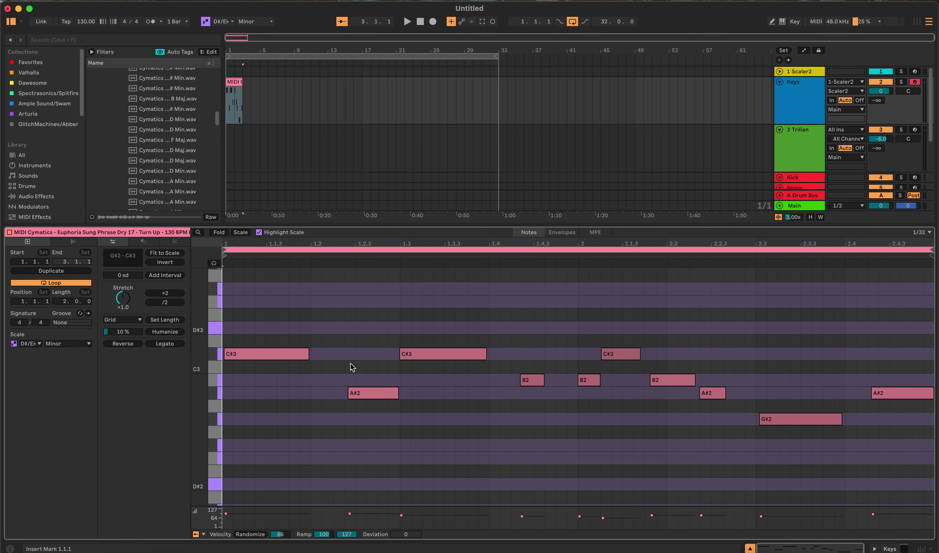
left_click(221, 21)
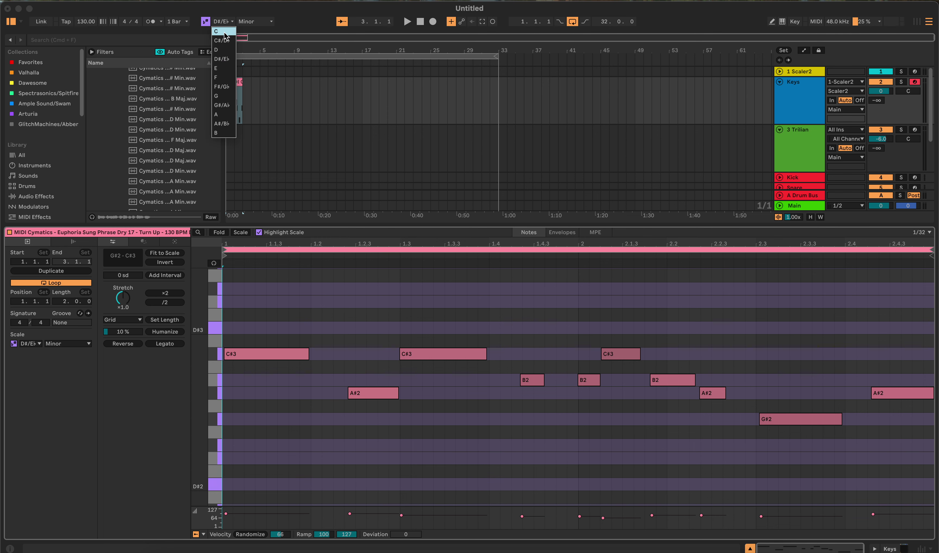
left_click(227, 53)
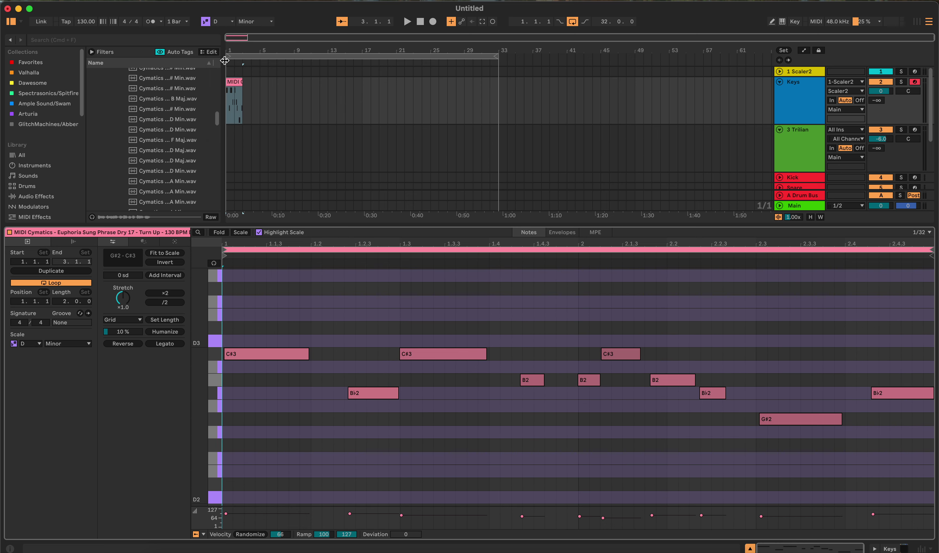
left_click(216, 21)
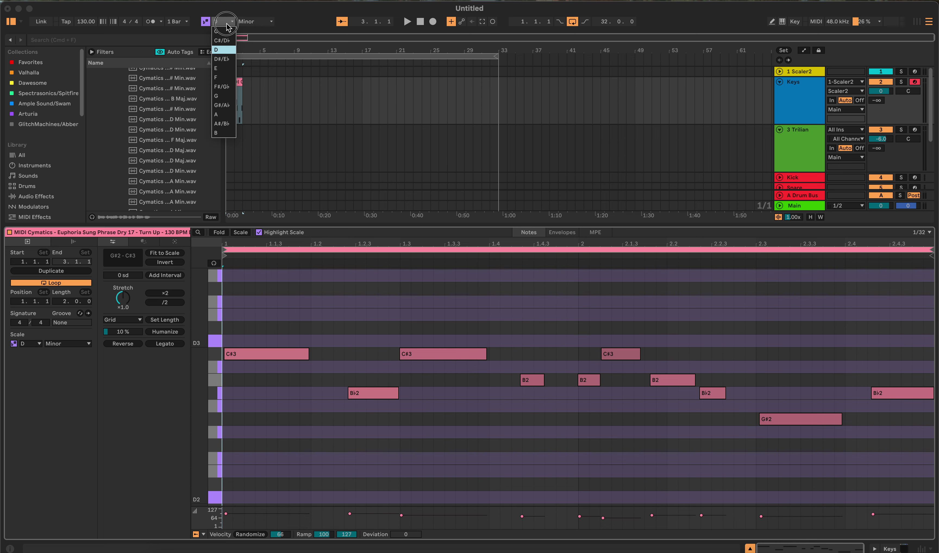
left_click(221, 63)
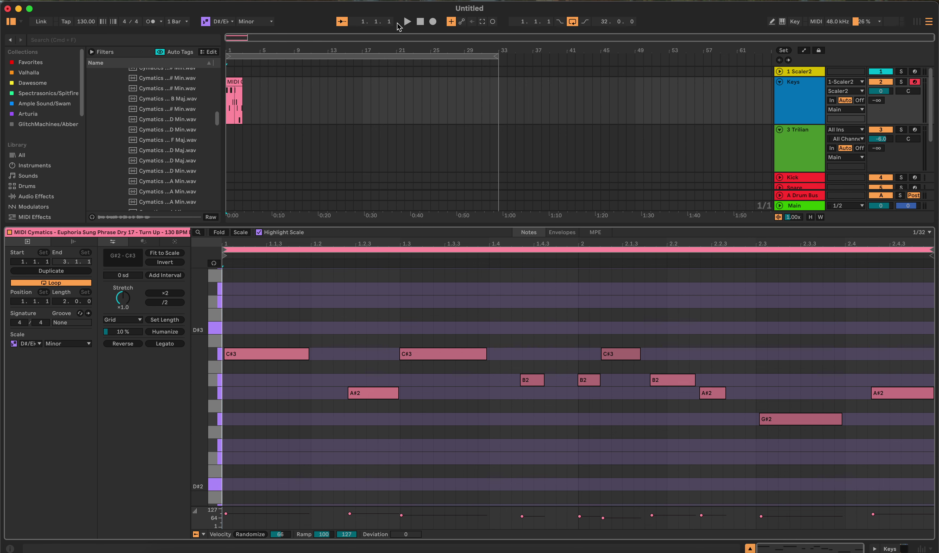
- Play the melody from the start, then select and deselect the A#2 note near beat 1.2
left_click(406, 22)
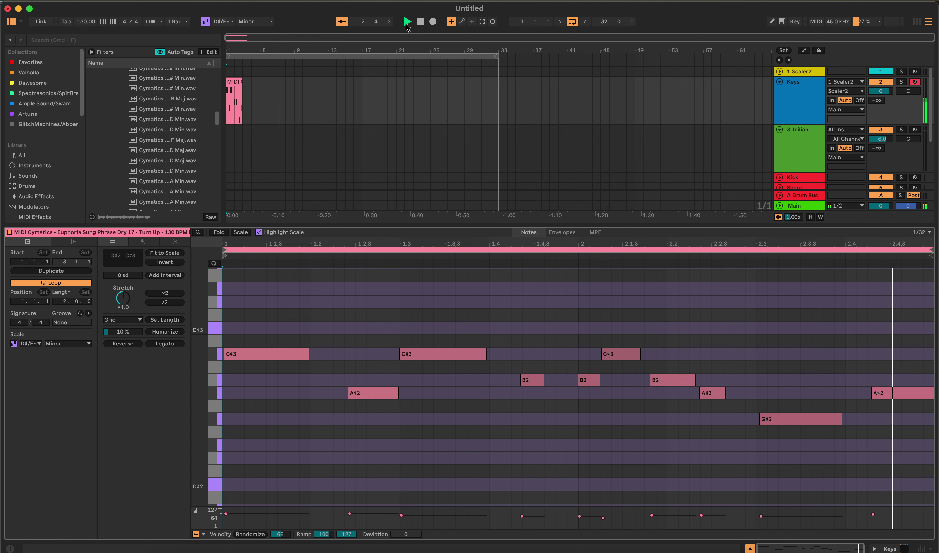
left_click(420, 22)
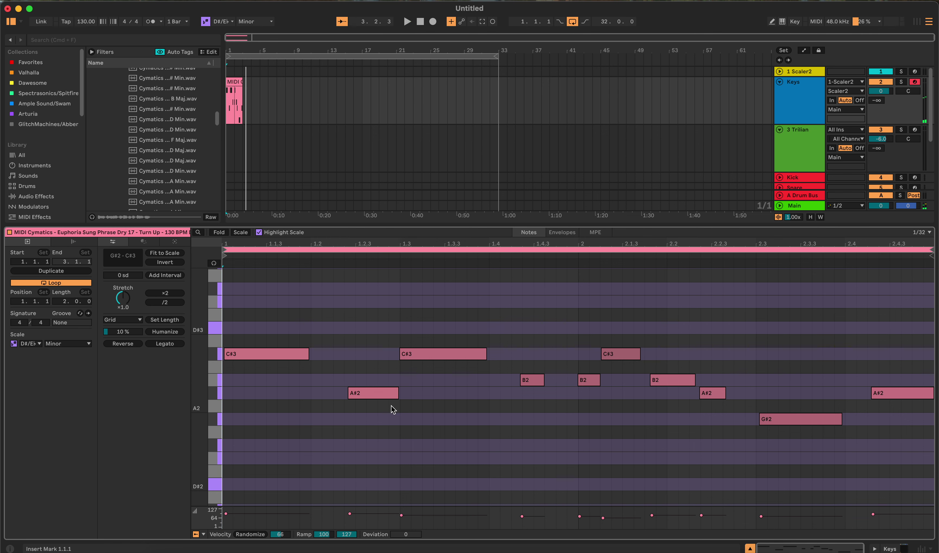
left_click(350, 392)
left_click(317, 382)
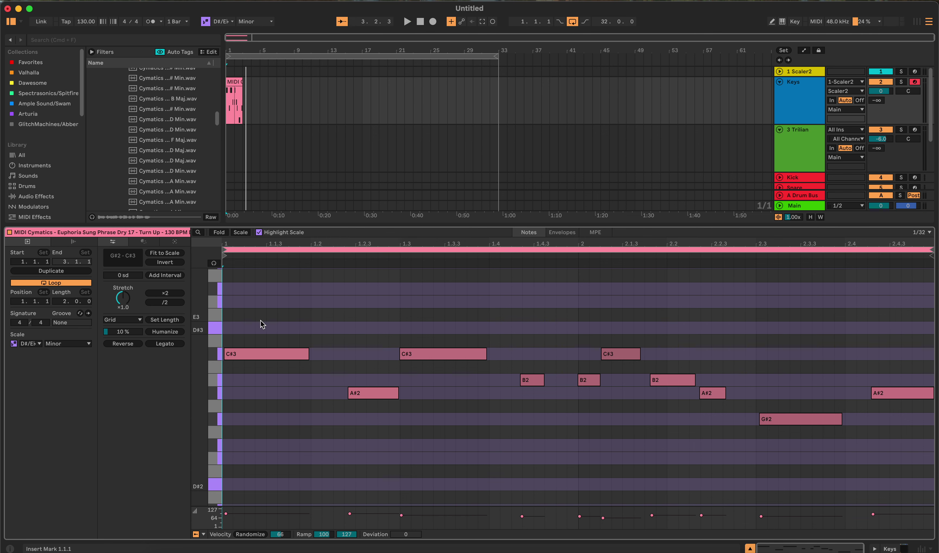
- Select the first C#3 note, swap to Device View with Shift+Tab, and select track 7's Cymatics clip
left_click(282, 361)
key("shift+Tab")
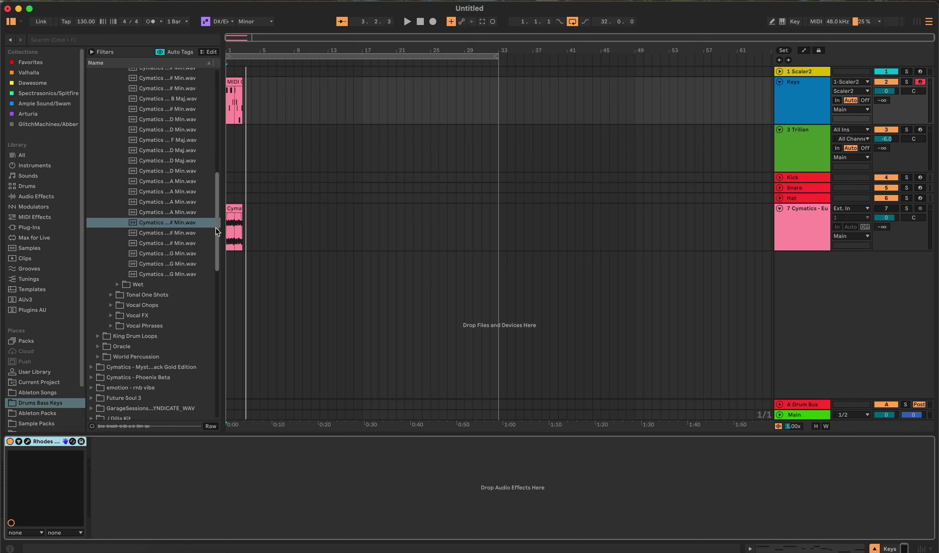
left_click(235, 215)
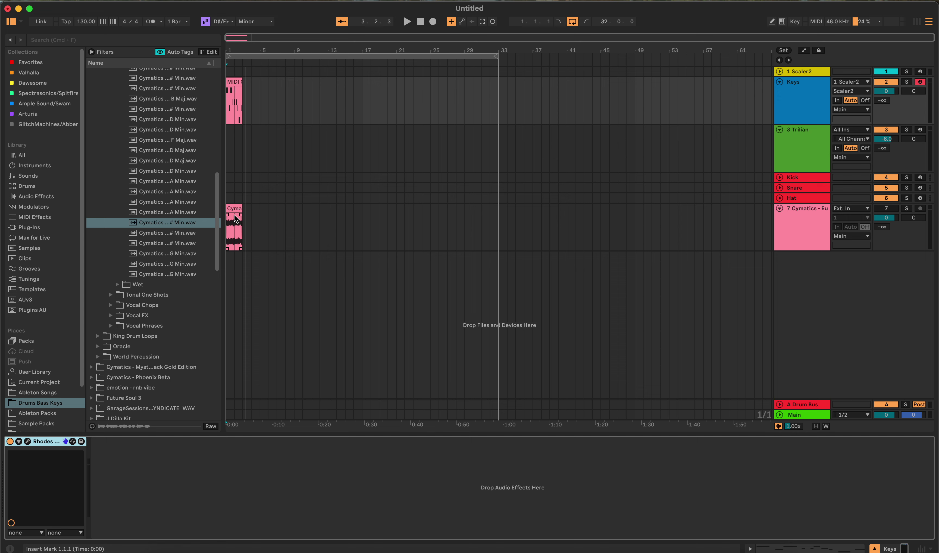